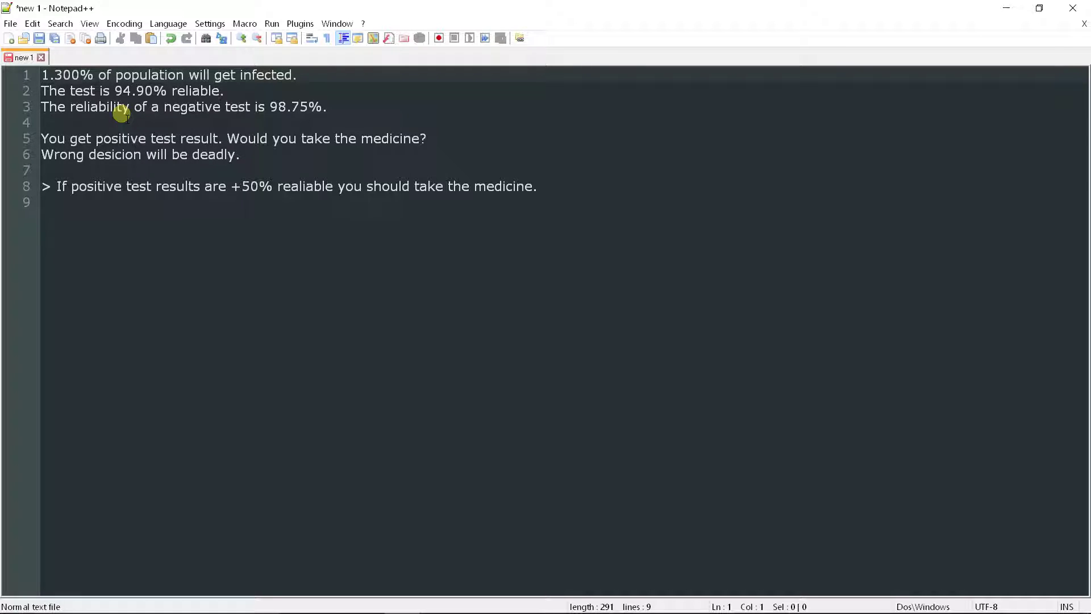
Highlight the negative-test reliability and deadly-decision lines in the notes, then dock Notepad++ beside Excel.
{"action": "left_click_drag", "start_coordinate": [341, 109], "coordinate": [45, 74]}
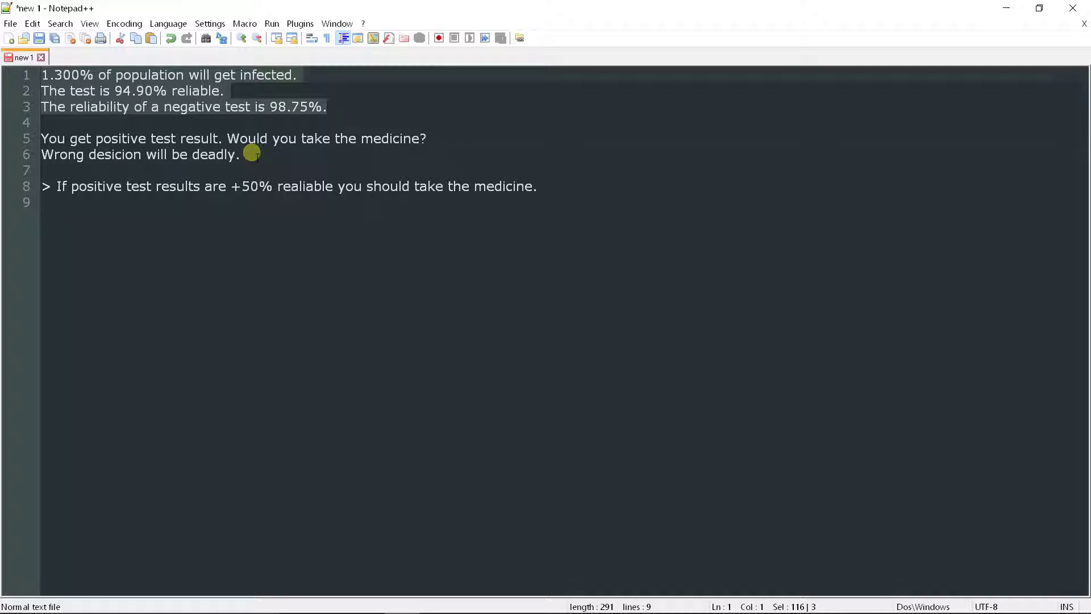
{"action": "left_click_drag", "start_coordinate": [246, 154], "coordinate": [41, 155]}
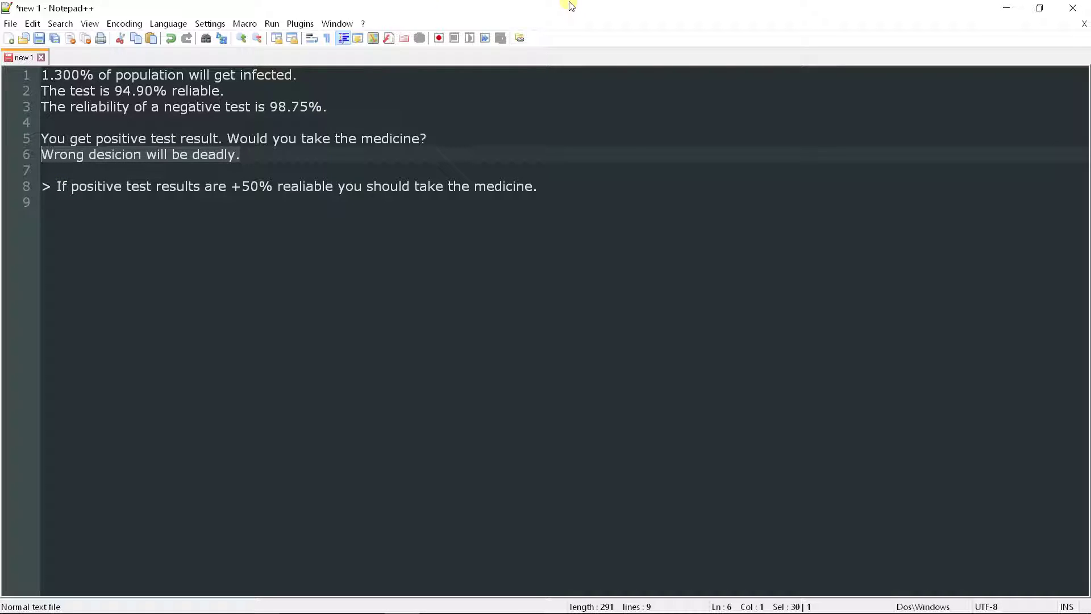
{"action": "left_click_drag", "start_coordinate": [567, 3], "coordinate": [1088, 284]}
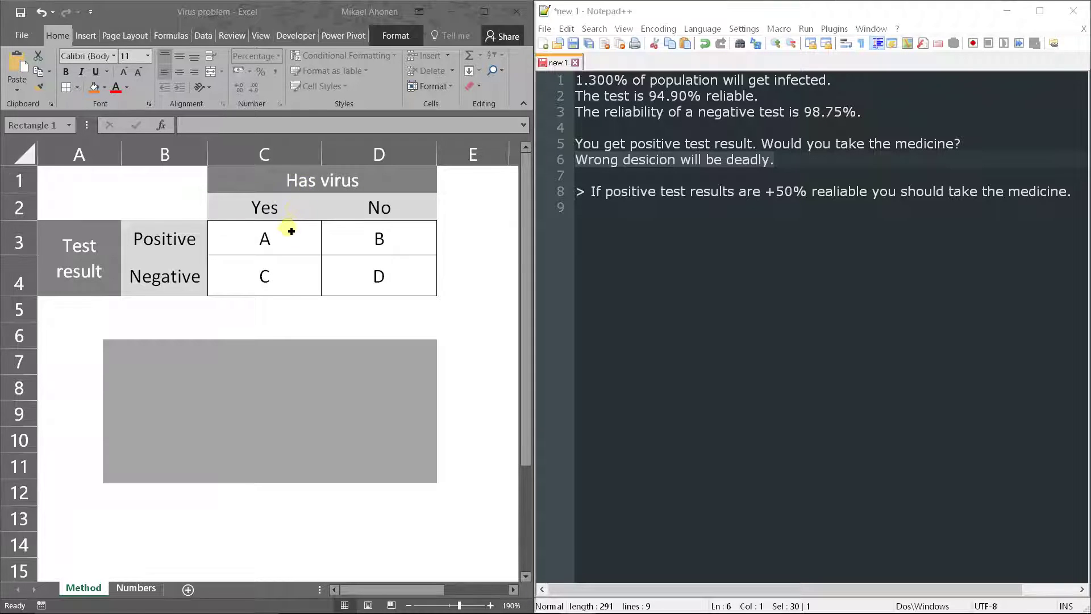
Point out the 2×2 table groups: has-virus A/C, no-virus B/D, positive A/B, negative C/D.
{"action": "left_click_drag", "start_coordinate": [286, 233], "coordinate": [288, 279]}
{"action": "left_click_drag", "start_coordinate": [389, 240], "coordinate": [387, 280]}
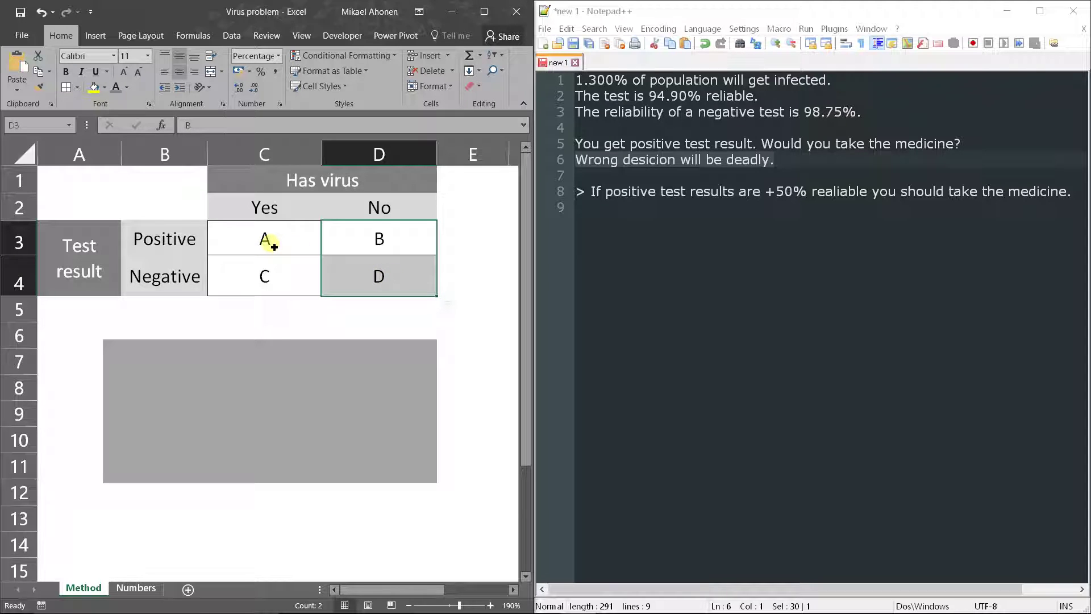
{"action": "left_click_drag", "start_coordinate": [272, 245], "coordinate": [398, 240]}
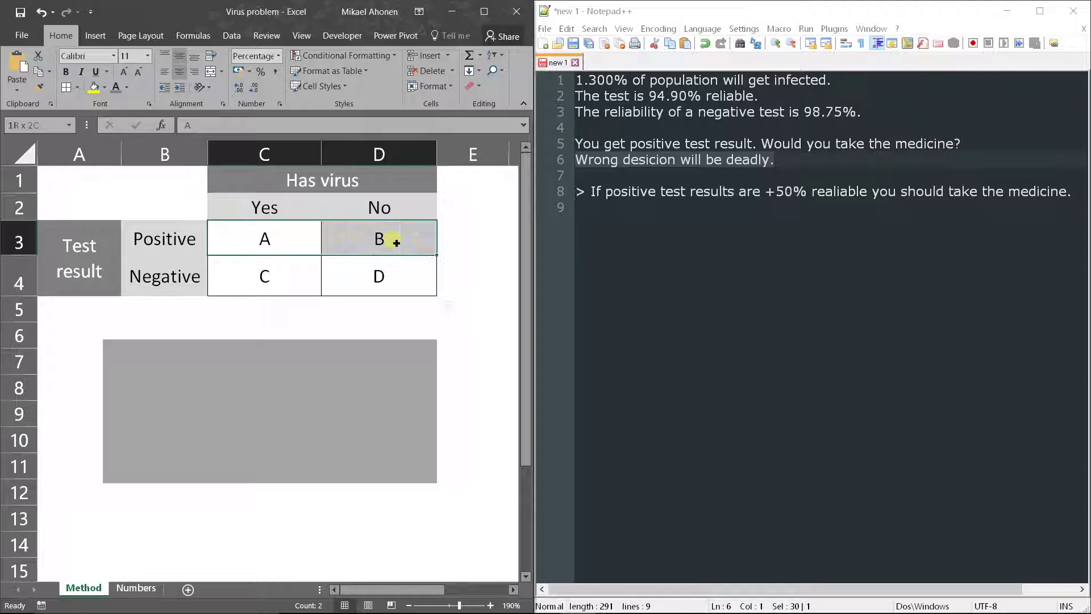
{"action": "left_click", "coordinate": [259, 280]}
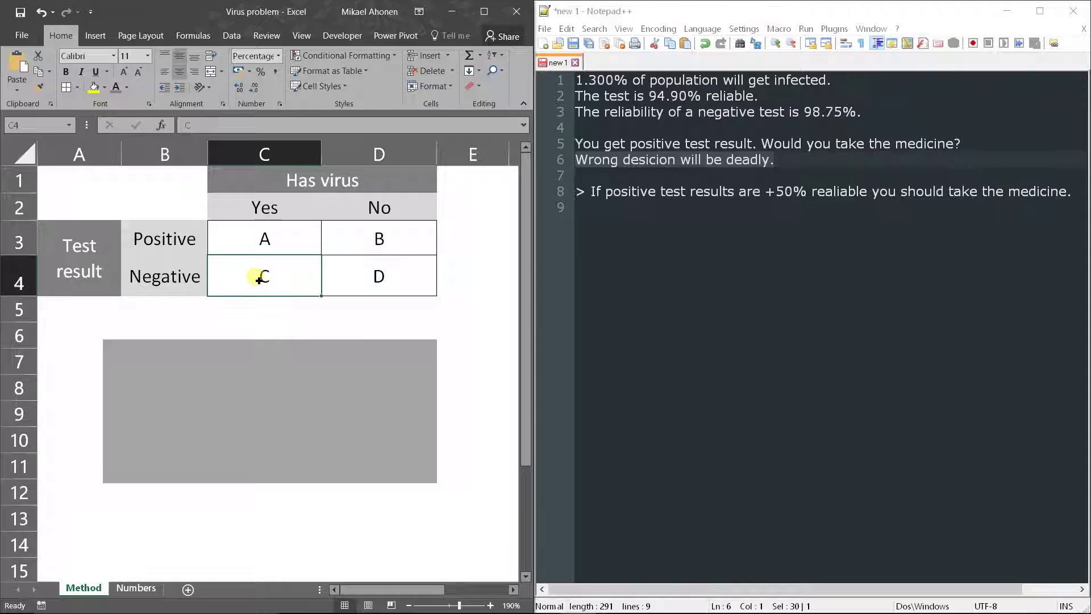
{"action": "left_click_drag", "start_coordinate": [284, 229], "coordinate": [378, 236]}
{"action": "left_click_drag", "start_coordinate": [285, 273], "coordinate": [368, 278]}
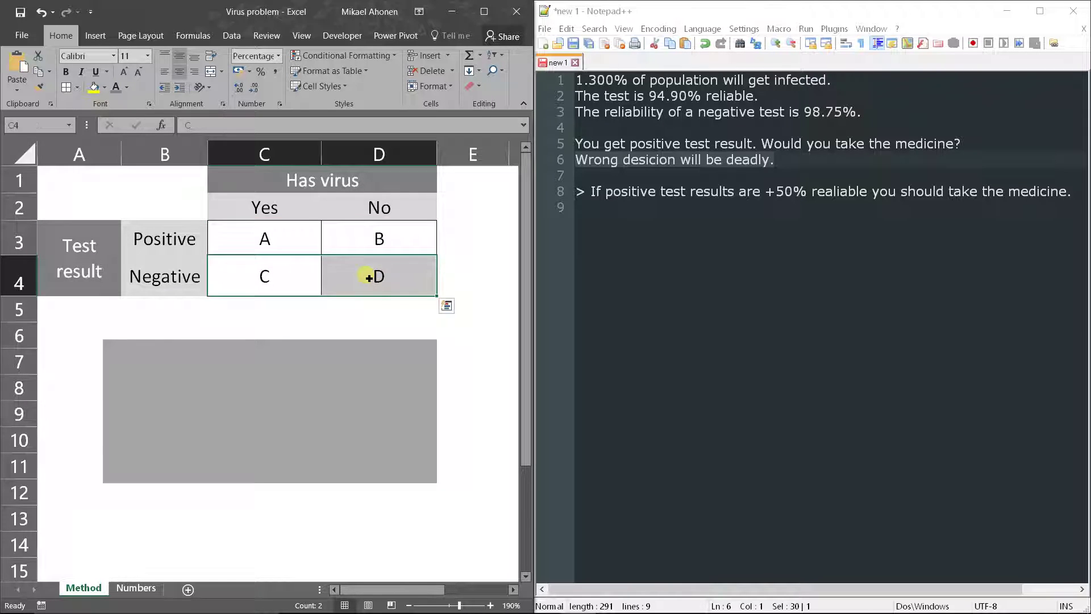
{"action": "left_click", "coordinate": [288, 237]}
{"action": "left_click", "coordinate": [354, 267], "text": "ctrl"}
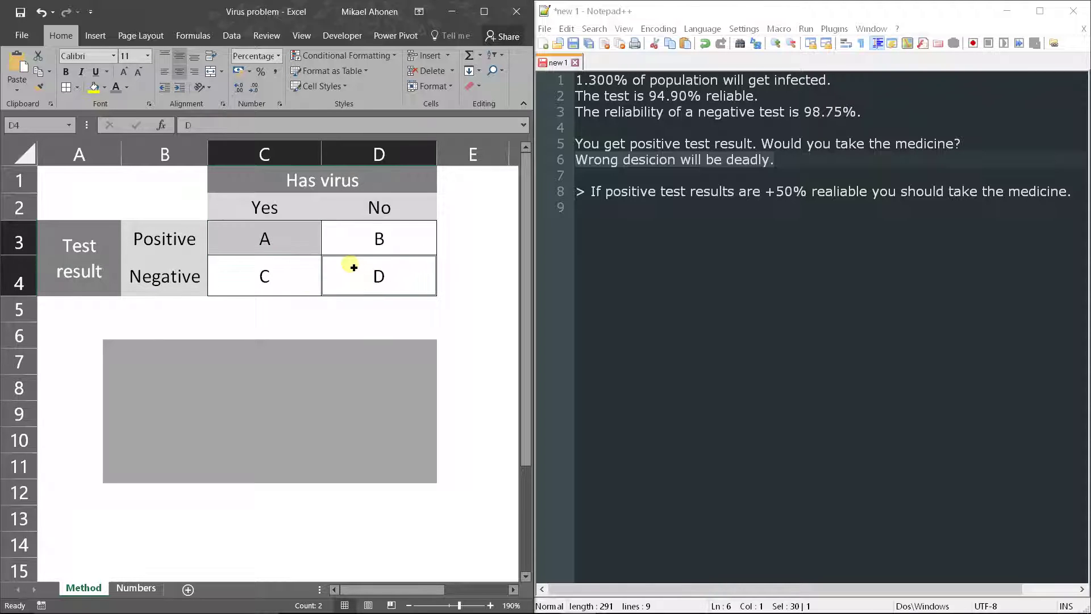
{"action": "left_click", "coordinate": [298, 282]}
{"action": "left_click", "coordinate": [393, 246], "text": "shift"}
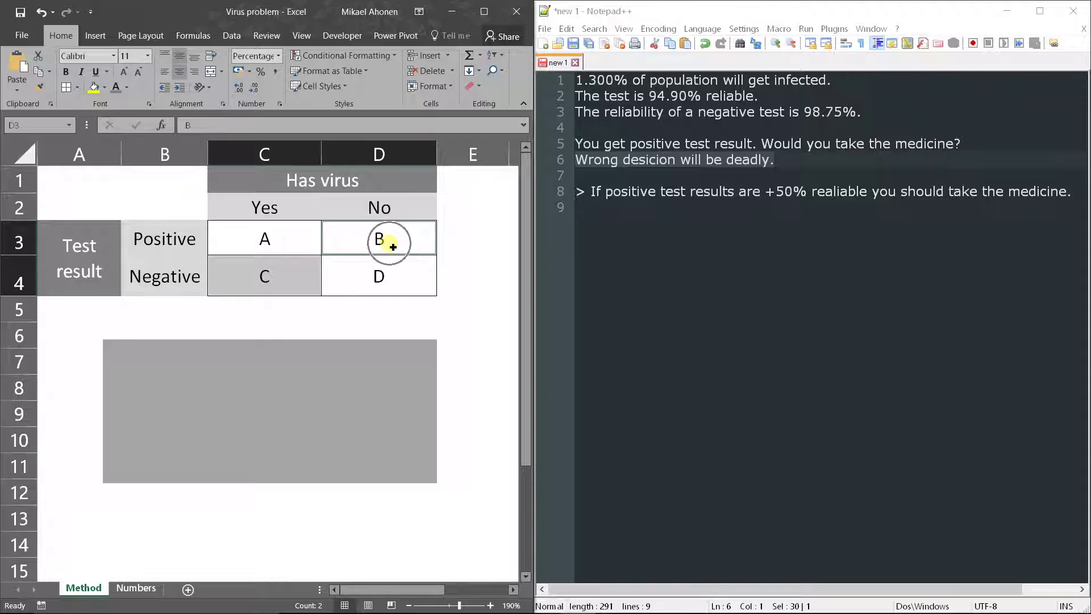
{"action": "left_click", "coordinate": [392, 270]}
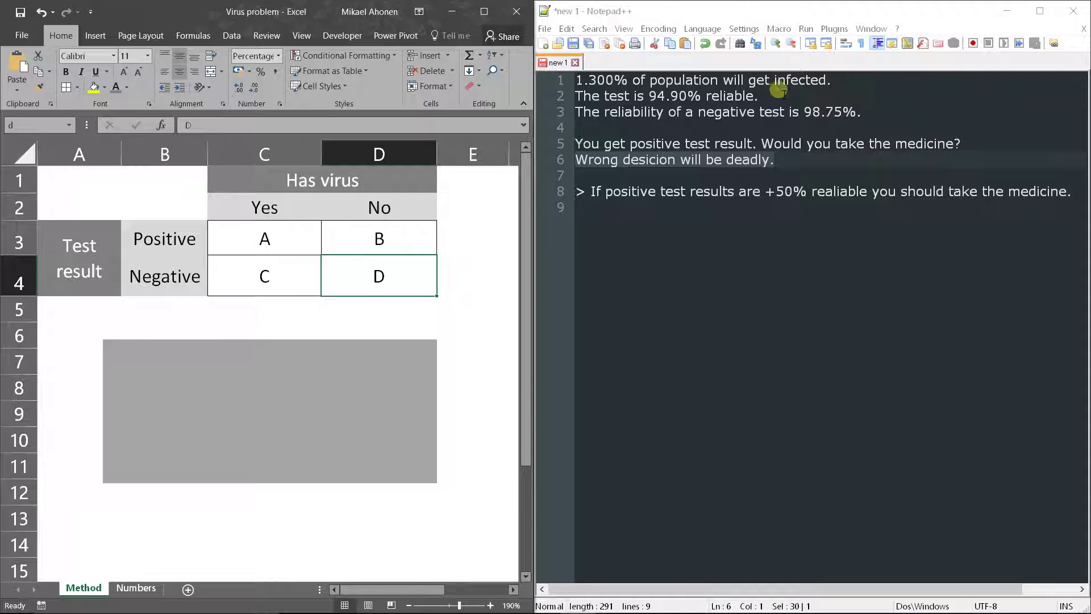
Tie the infection-rate sentence to cells A and C and uncover equation 1, a + c = 1.30%.
{"action": "left_click_drag", "start_coordinate": [832, 80], "coordinate": [573, 78]}
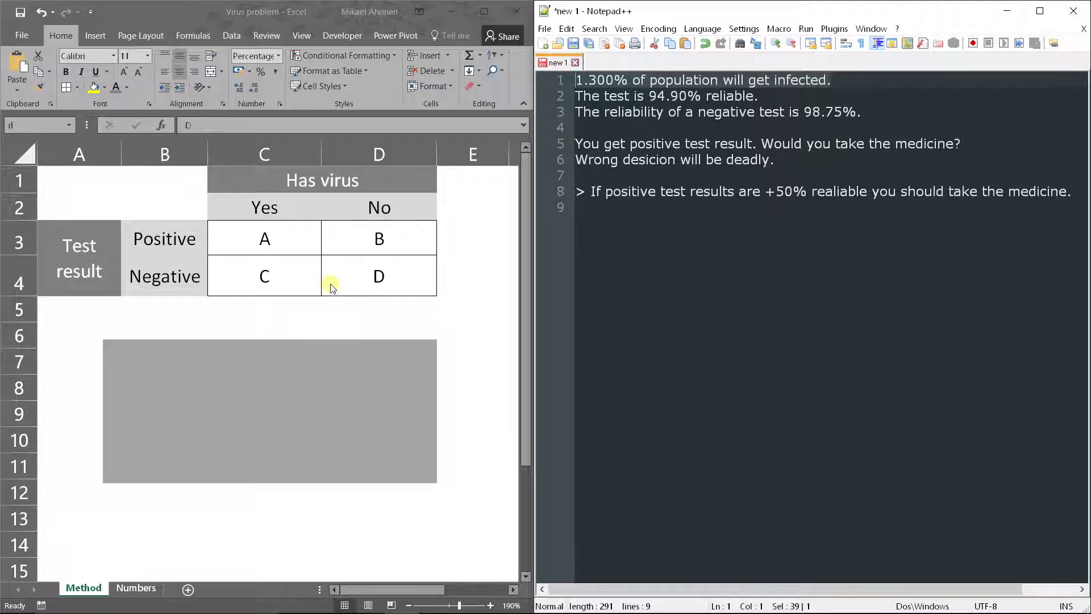
{"action": "key", "text": "alt+Tab"}
{"action": "left_click_drag", "start_coordinate": [270, 240], "coordinate": [266, 277]}
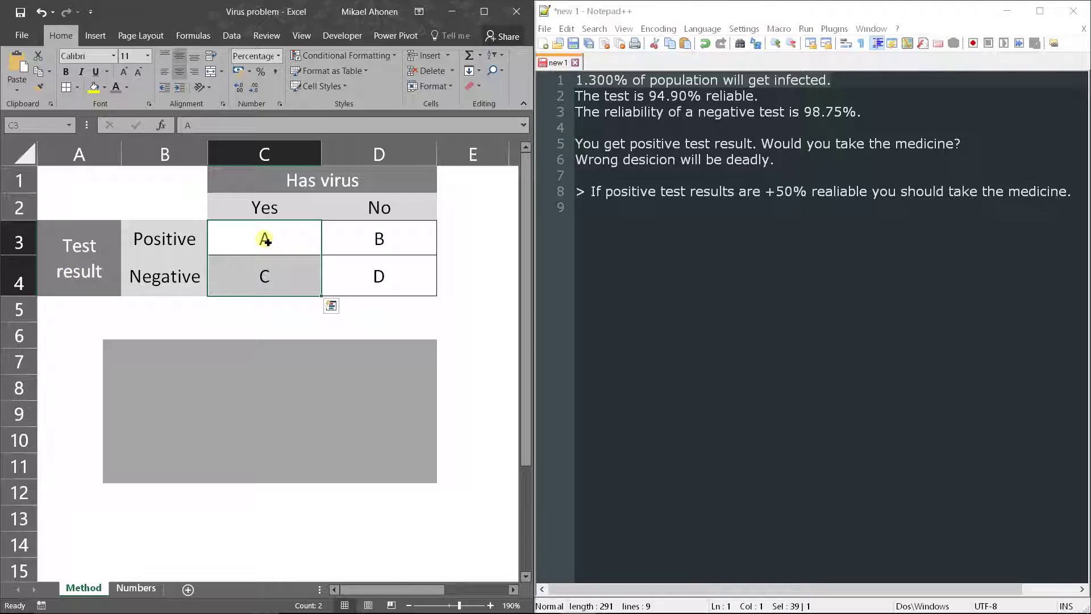
{"action": "left_click_drag", "start_coordinate": [341, 390], "coordinate": [346, 427]}
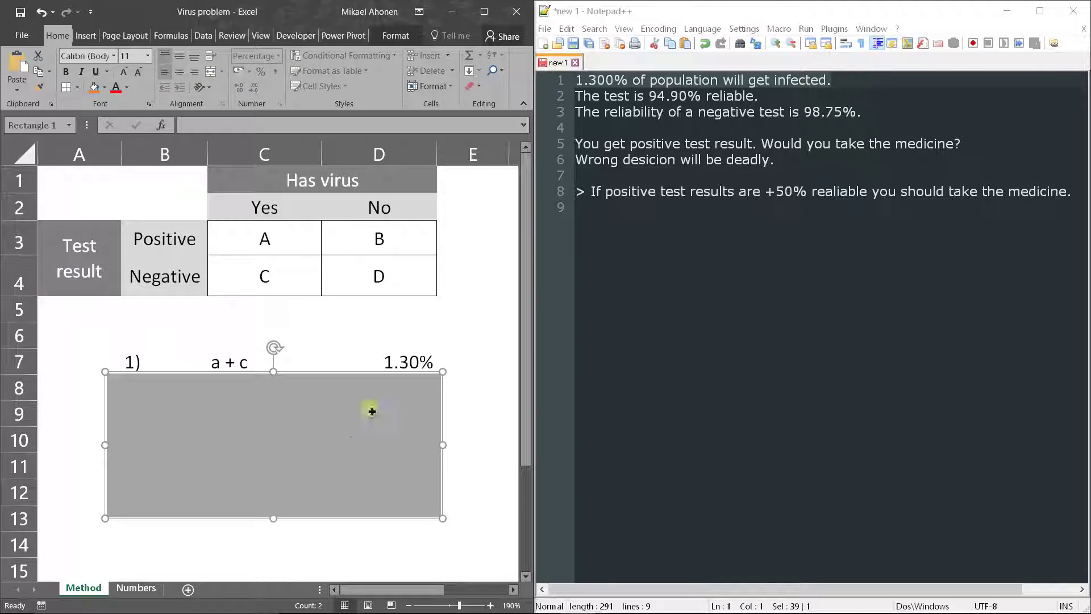
Link the 94.90% test-reliability sentence to correct-result cells A and D, revealing a + d = 94.90%.
{"action": "left_click_drag", "start_coordinate": [780, 110], "coordinate": [570, 94]}
{"action": "left_click_drag", "start_coordinate": [762, 95], "coordinate": [572, 96]}
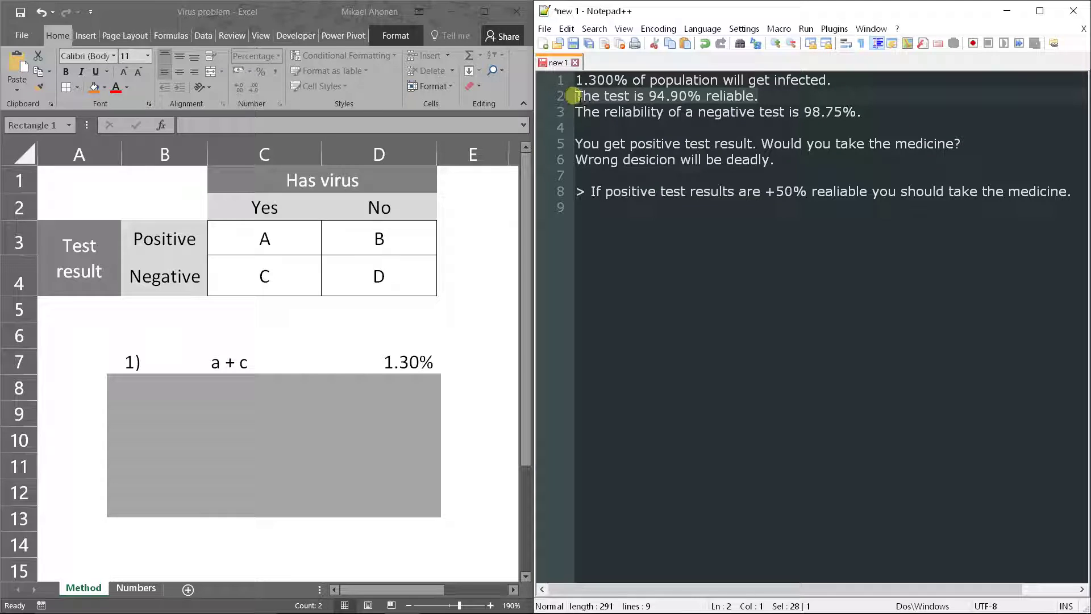
{"action": "left_click", "coordinate": [277, 241]}
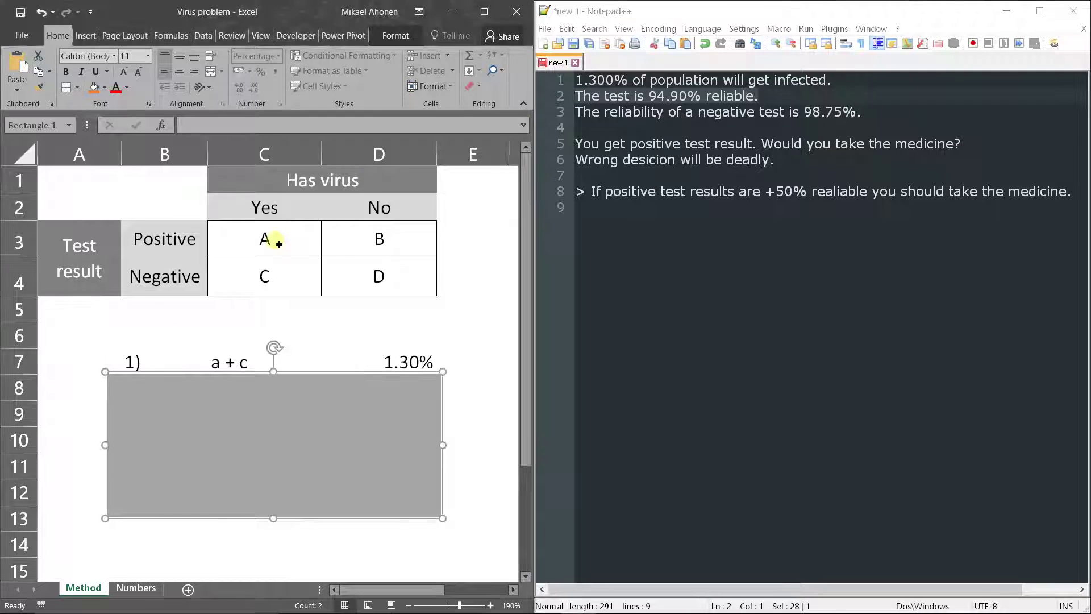
{"action": "left_click", "coordinate": [366, 277], "text": "ctrl"}
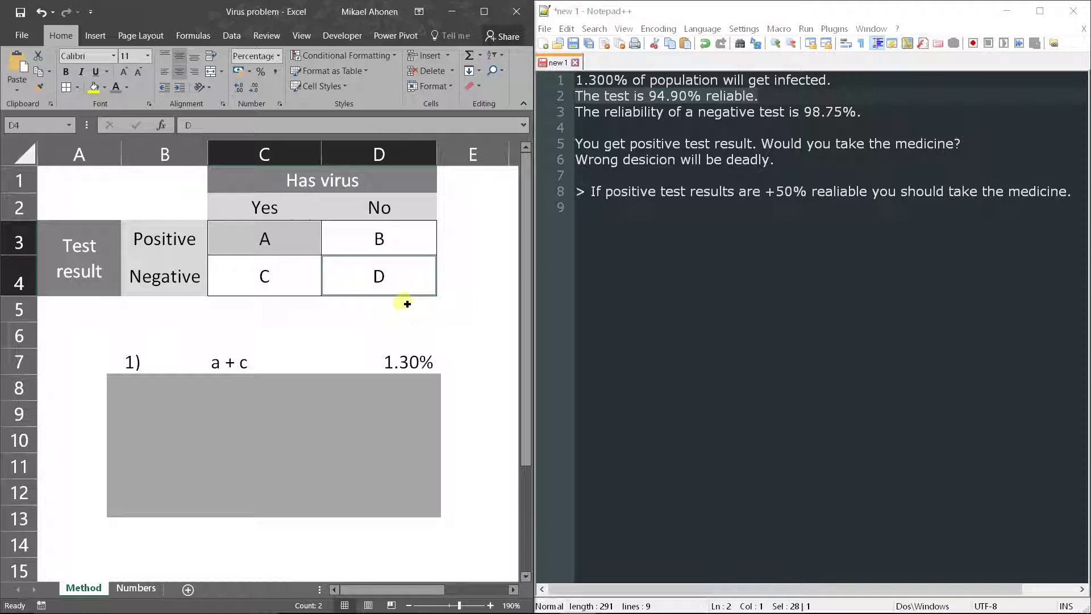
{"action": "left_click", "coordinate": [390, 272]}
{"action": "left_click", "coordinate": [414, 239]}
{"action": "left_click", "coordinate": [316, 264]}
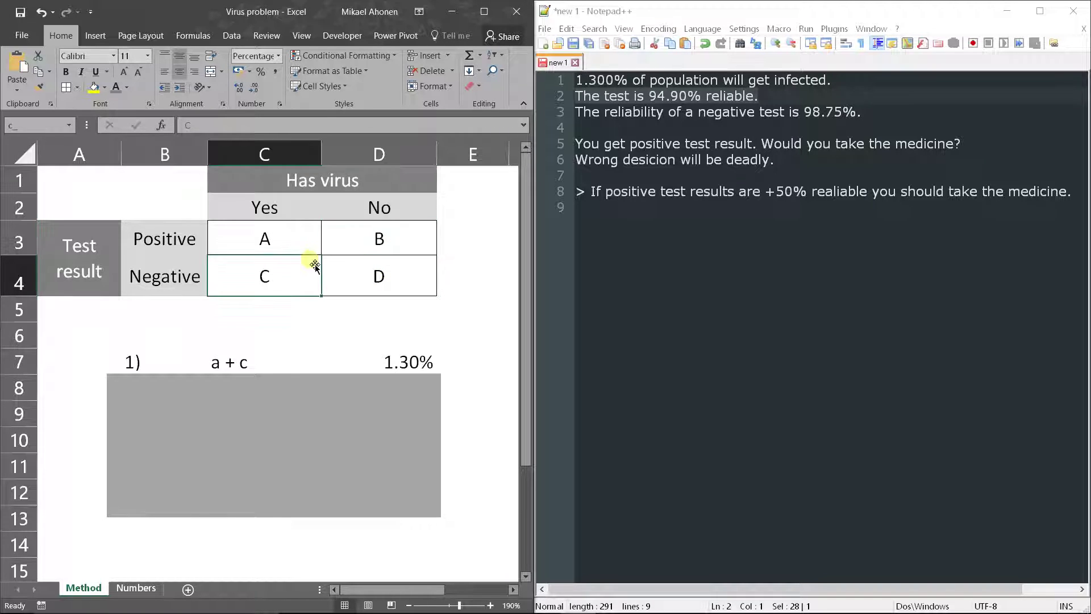
{"action": "left_click", "coordinate": [308, 249]}
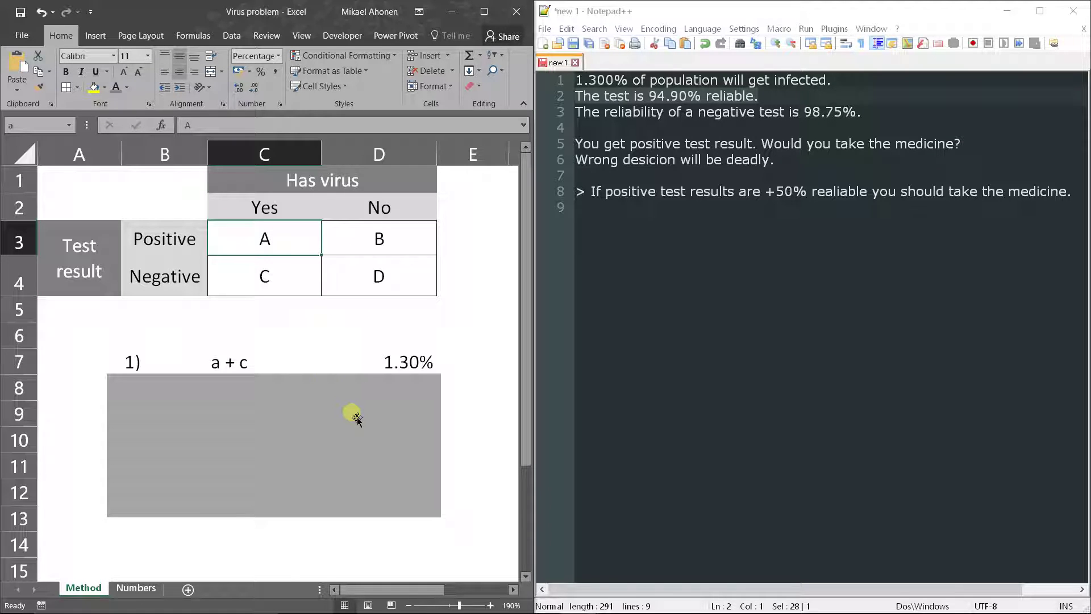
{"action": "left_click_drag", "start_coordinate": [357, 419], "coordinate": [353, 441]}
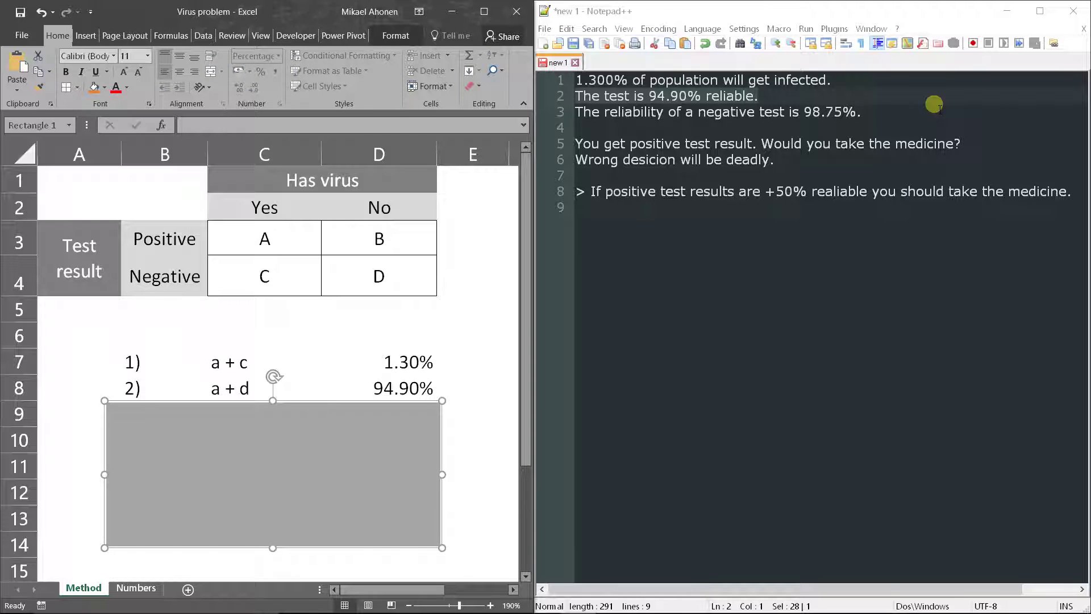
Relate the 98.75% negative-test reliability to cells C and D and uncover d / (d + c) = 98.75%.
{"action": "left_click_drag", "start_coordinate": [865, 112], "coordinate": [572, 109]}
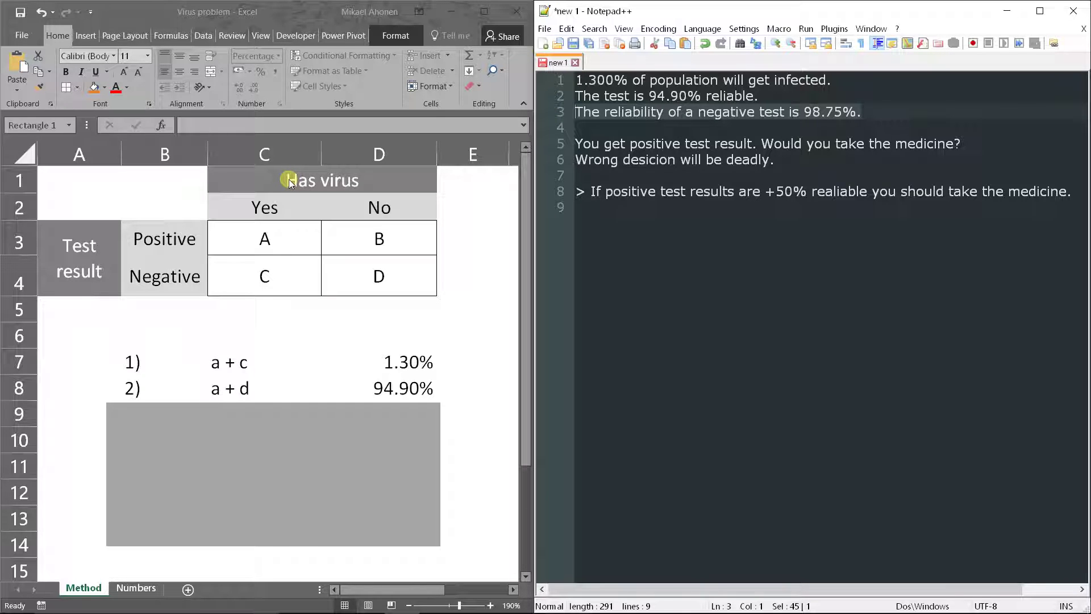
{"action": "left_click", "coordinate": [267, 277]}
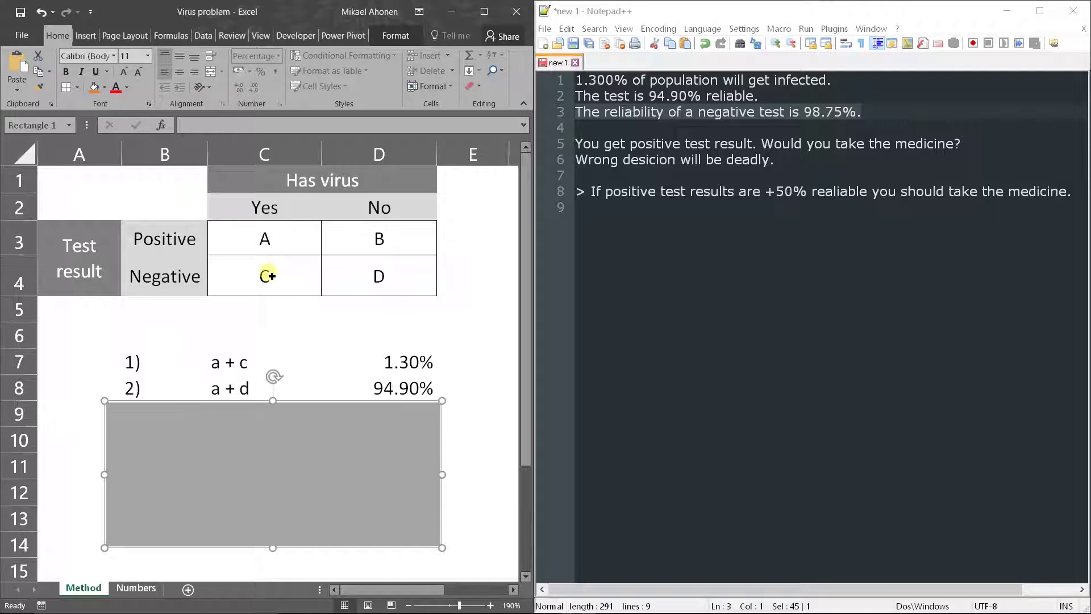
{"action": "left_click_drag", "start_coordinate": [268, 277], "coordinate": [347, 275]}
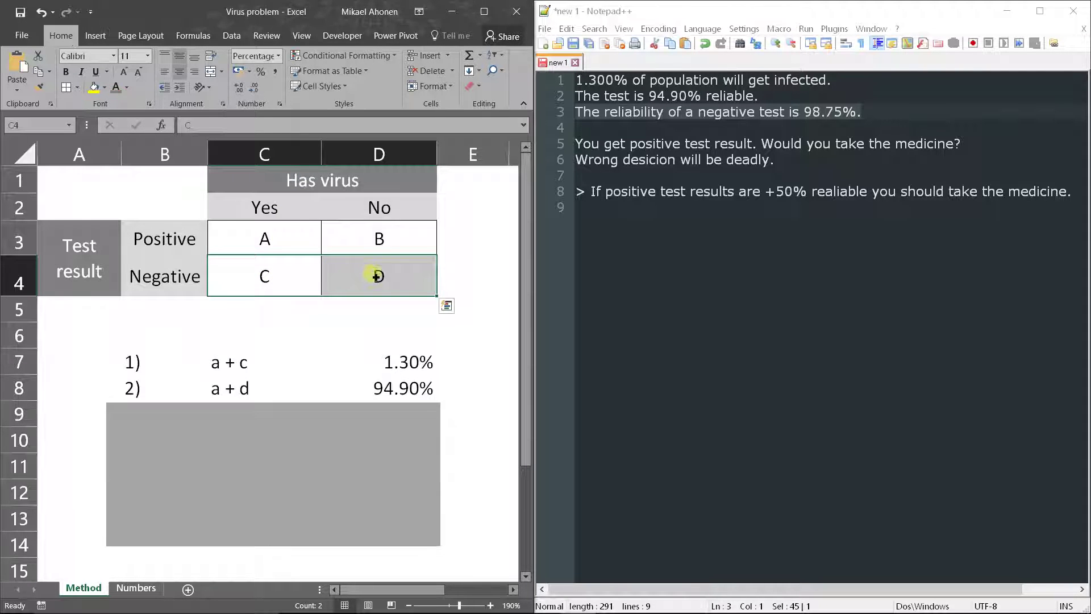
{"action": "left_click", "coordinate": [377, 277]}
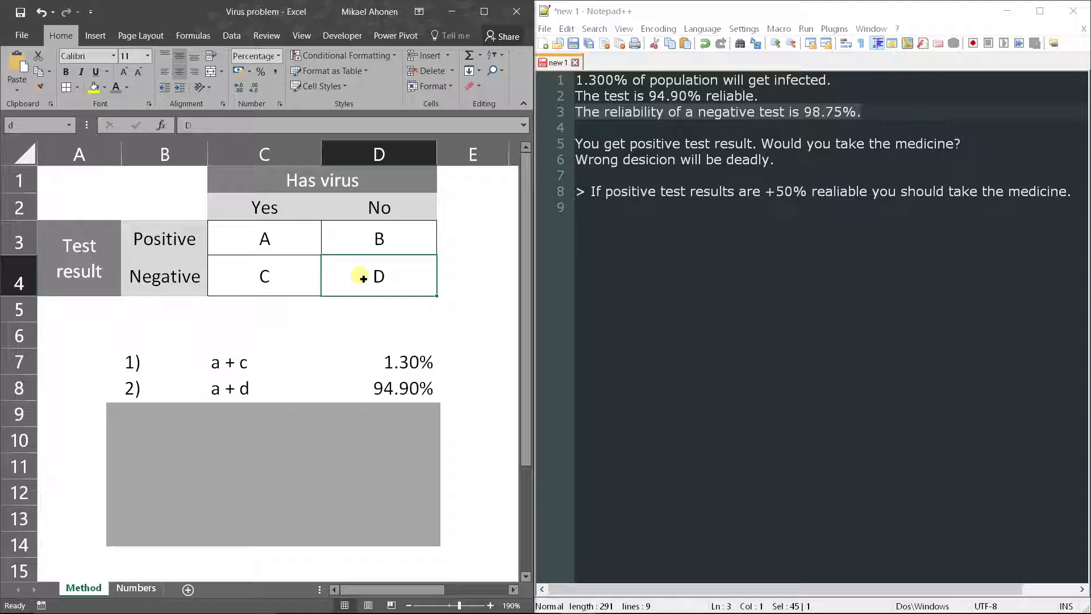
{"action": "left_click_drag", "start_coordinate": [362, 277], "coordinate": [265, 275]}
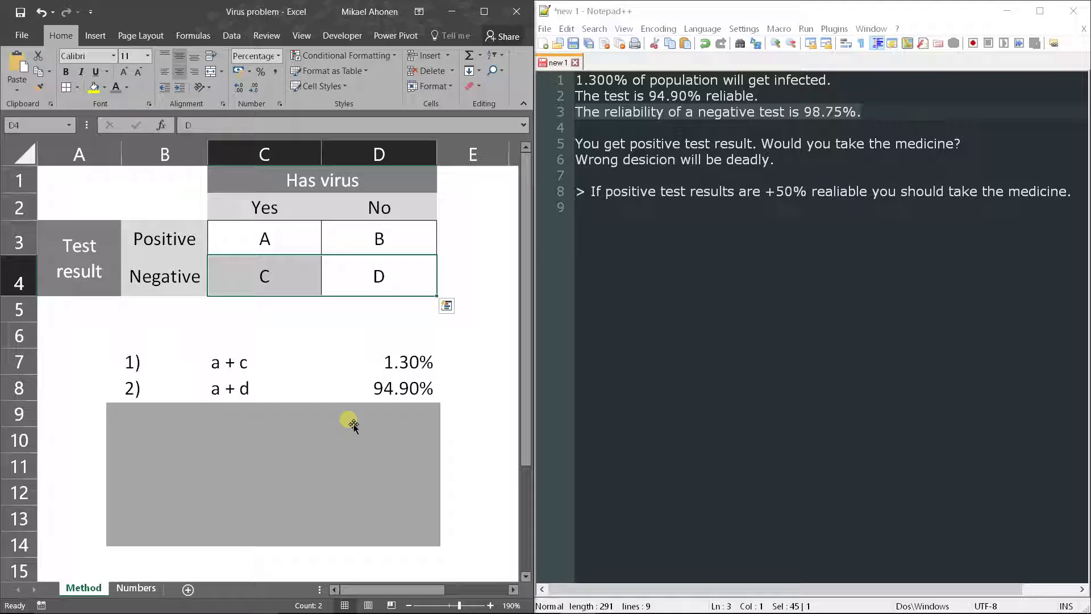
{"action": "left_click_drag", "start_coordinate": [353, 425], "coordinate": [353, 445]}
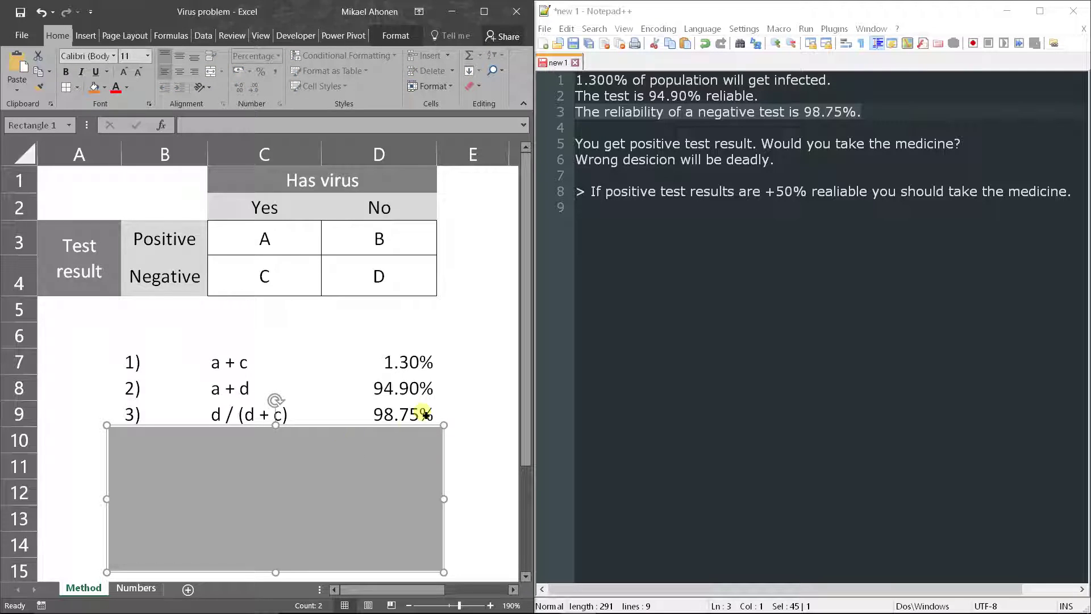
Select all four table cells A–D and lower the cover to reveal a + b + c + d = 100.00%.
{"action": "left_click_drag", "start_coordinate": [273, 238], "coordinate": [402, 279]}
{"action": "left_click", "coordinate": [447, 307]}
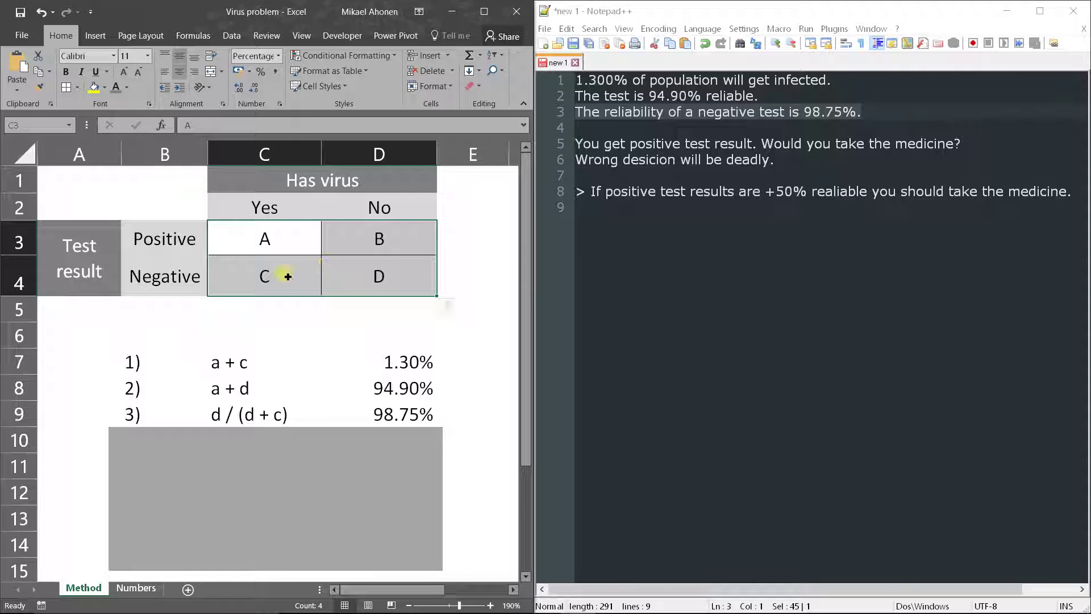
{"action": "left_click", "coordinate": [341, 459]}
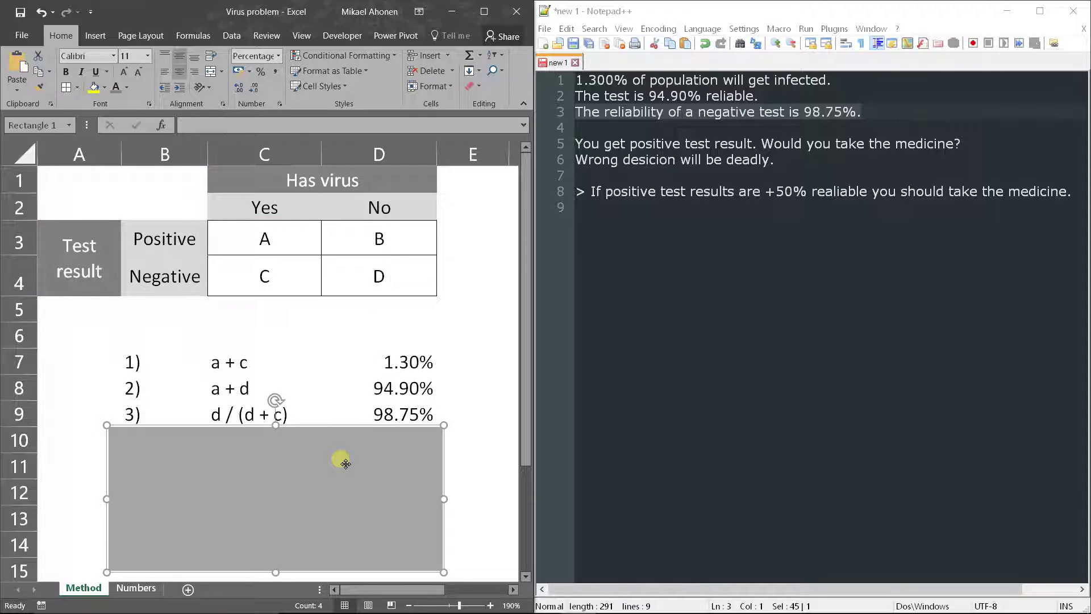
{"action": "left_click_drag", "start_coordinate": [341, 460], "coordinate": [346, 487]}
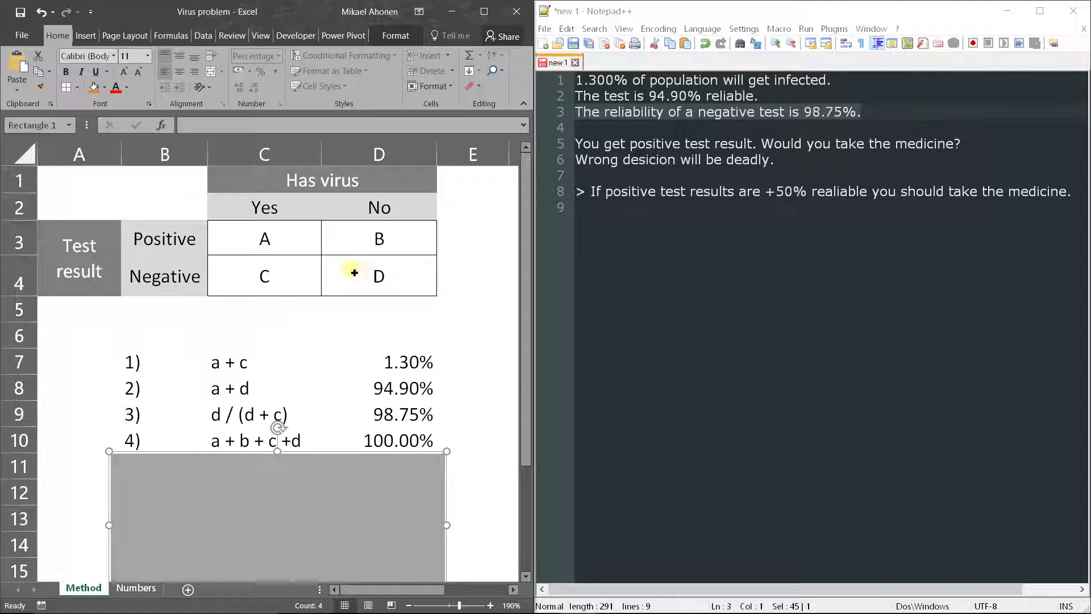
{"action": "left_click_drag", "start_coordinate": [283, 245], "coordinate": [370, 275]}
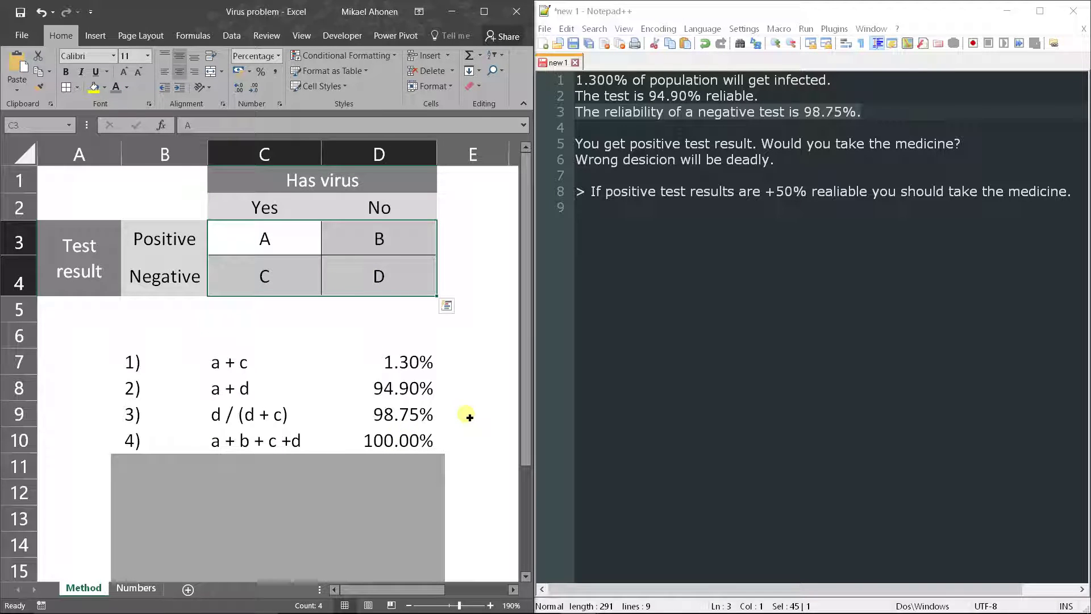
{"action": "mouse_move", "coordinate": [398, 611]}
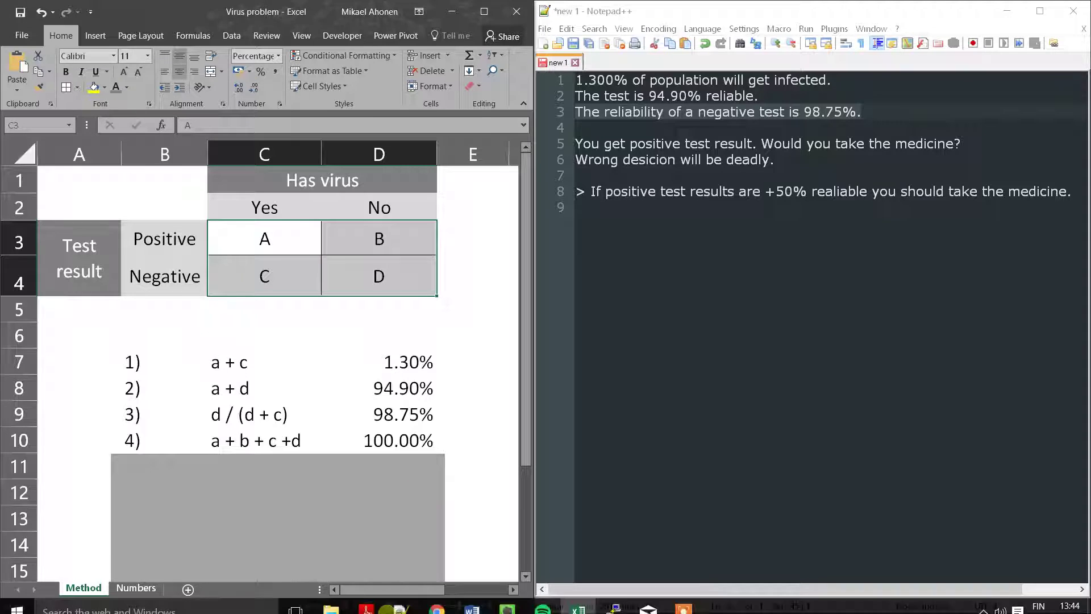
Show the Wolfram|Alpha solution (a ≈ 0.001, b ≈ 0.039, c ≈ 0.012, d ≈ 0.948) and select the query.
{"action": "left_click", "coordinate": [437, 600]}
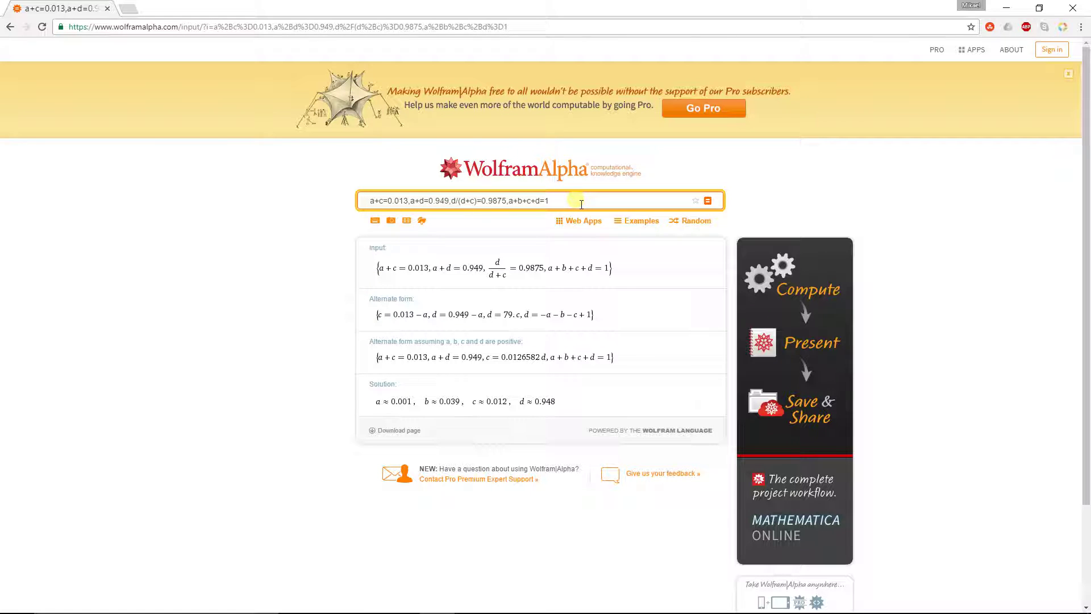
{"action": "left_click_drag", "start_coordinate": [560, 203], "coordinate": [362, 203]}
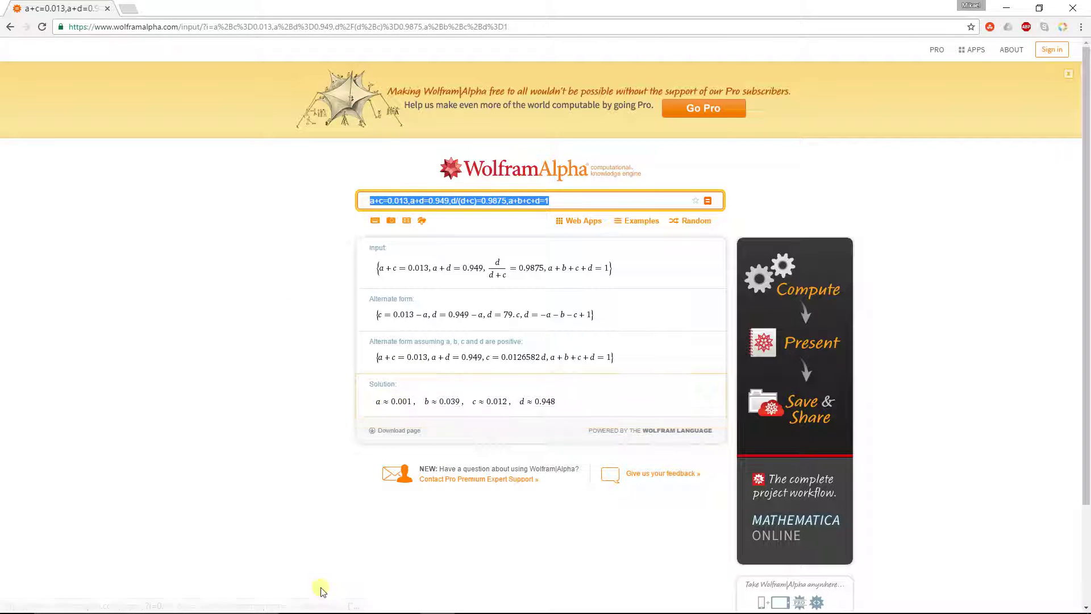
On the Numbers sheet, point out 0.10%, 3.90%, 1.20%, 94.80%, then highlight the take-the-medicine rule.
{"action": "mouse_move", "coordinate": [321, 611]}
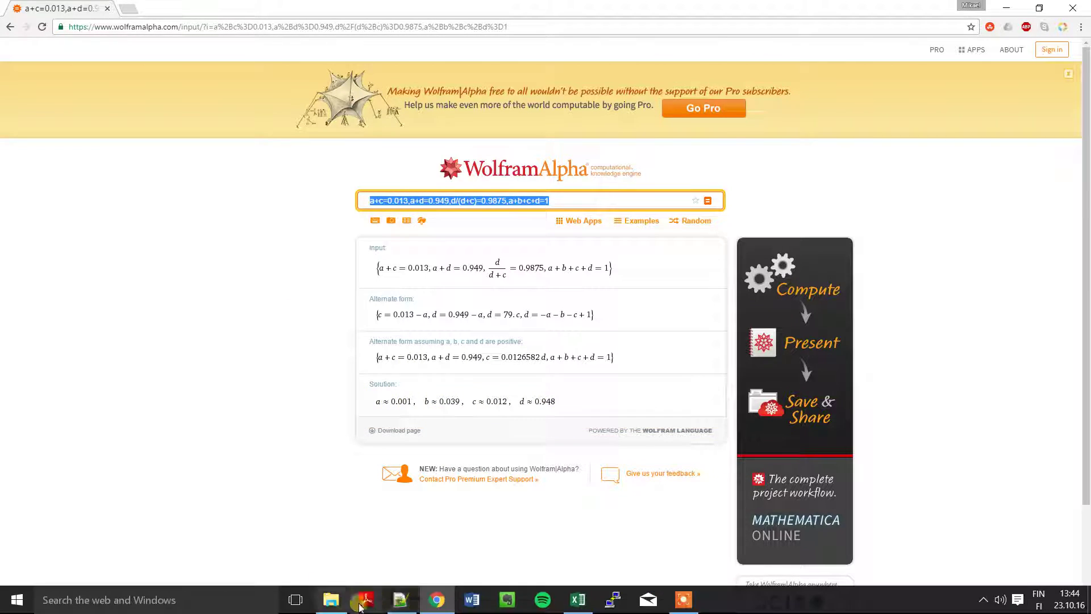
{"action": "left_click", "coordinate": [574, 602]}
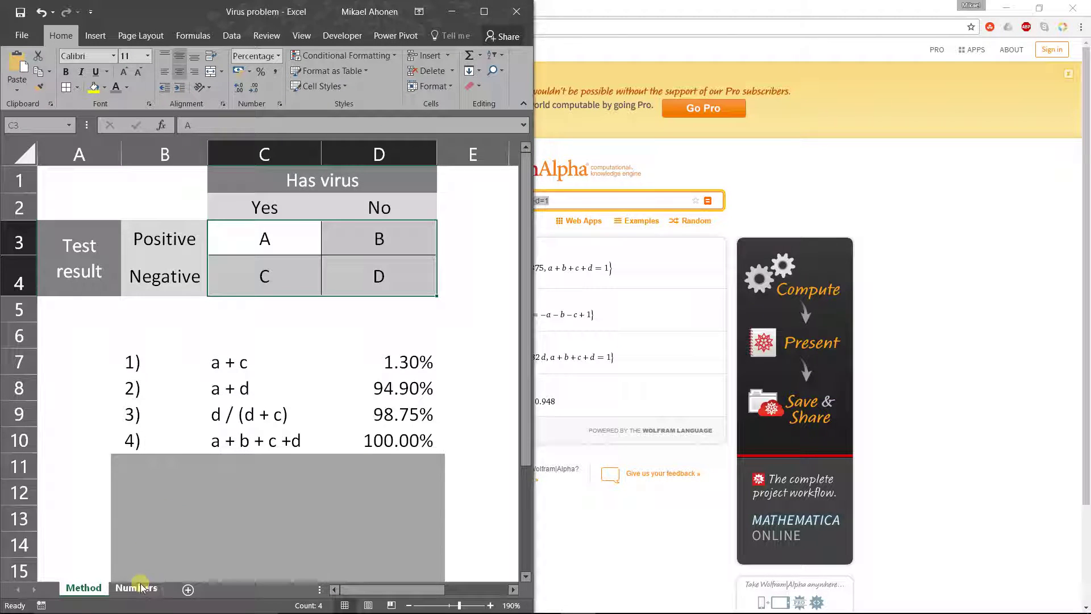
{"action": "left_click", "coordinate": [141, 587]}
{"action": "left_click", "coordinate": [251, 232]}
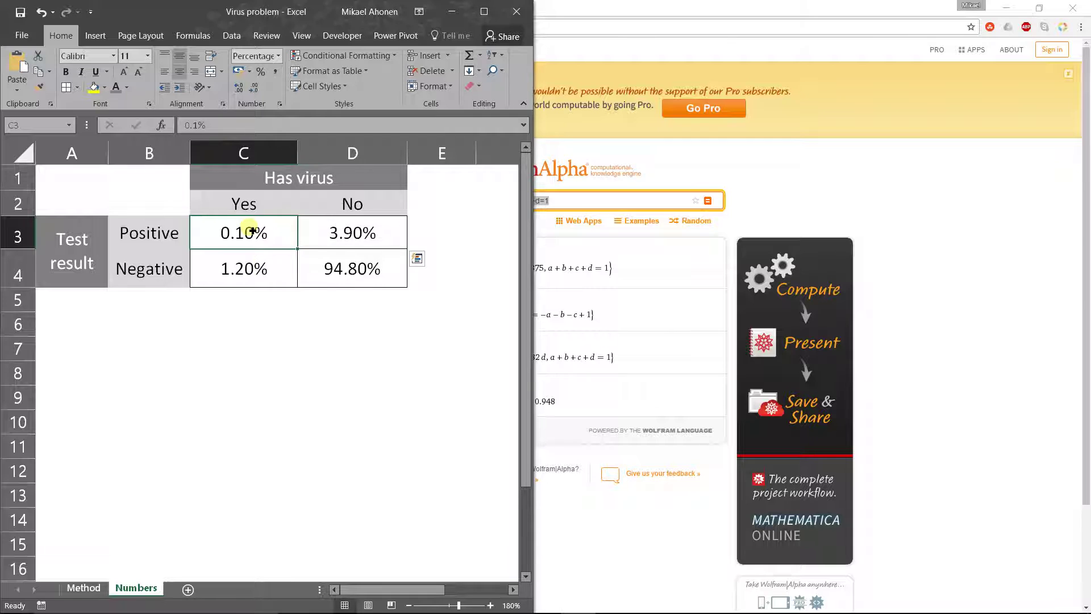
{"action": "left_click", "coordinate": [332, 230]}
{"action": "left_click", "coordinate": [250, 273]}
{"action": "left_click", "coordinate": [337, 273]}
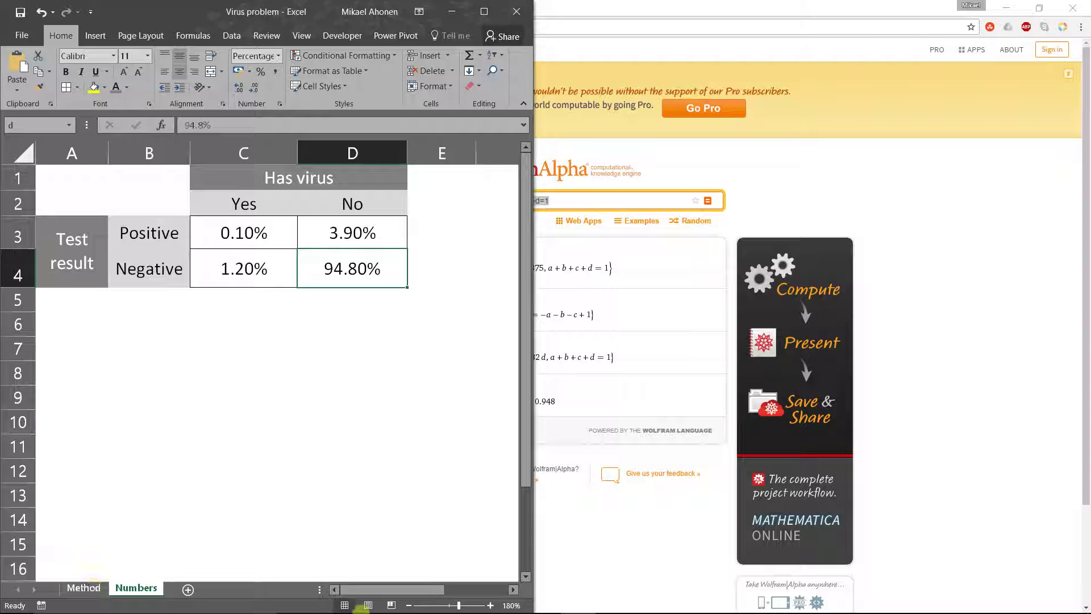
{"action": "left_click", "coordinate": [401, 609]}
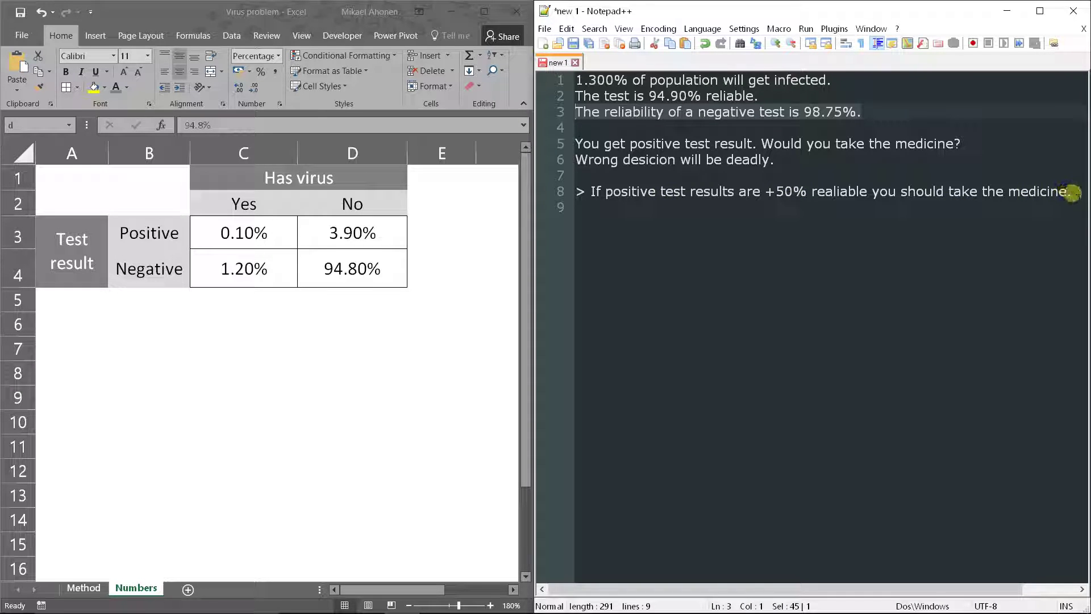
{"action": "left_click_drag", "start_coordinate": [1073, 192], "coordinate": [589, 192]}
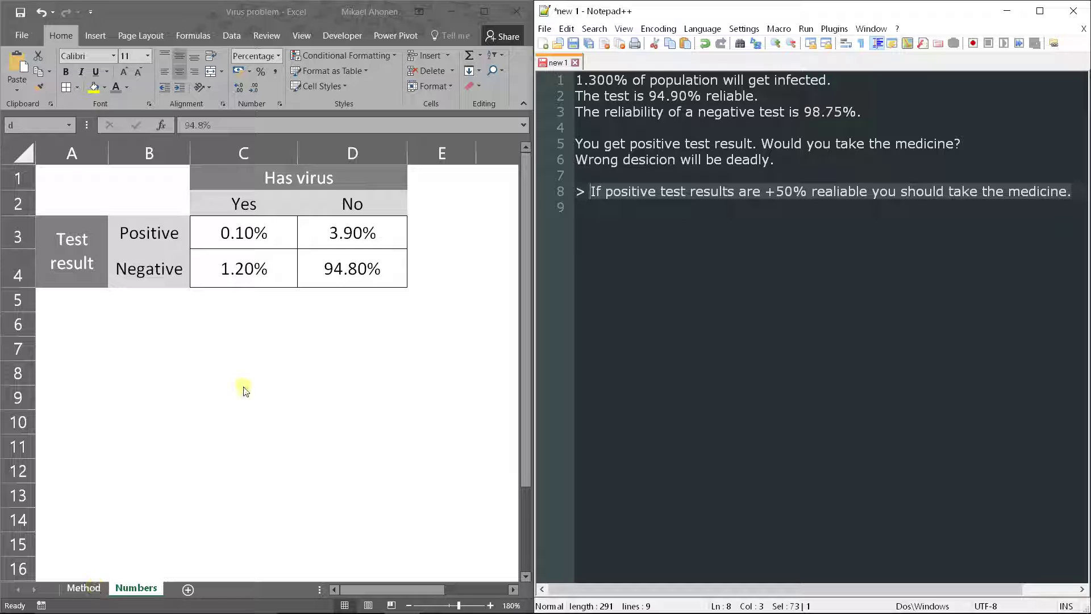
Compare the positive-test row: true positive 0.10% in C3 against false positive 3.90% in D3.
{"action": "left_click", "coordinate": [250, 233]}
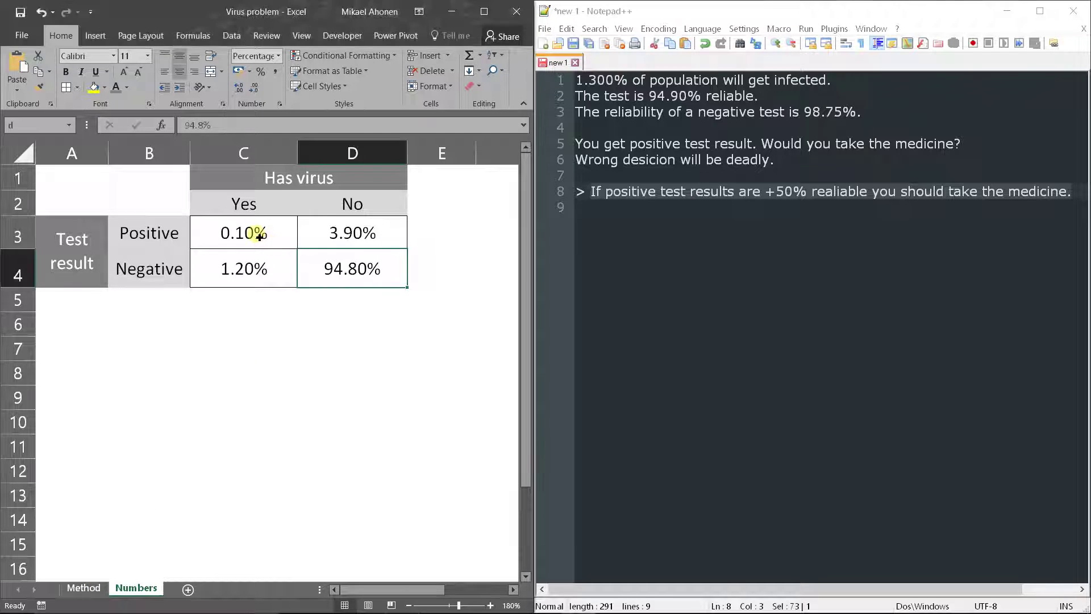
{"action": "left_click_drag", "start_coordinate": [250, 233], "coordinate": [360, 232]}
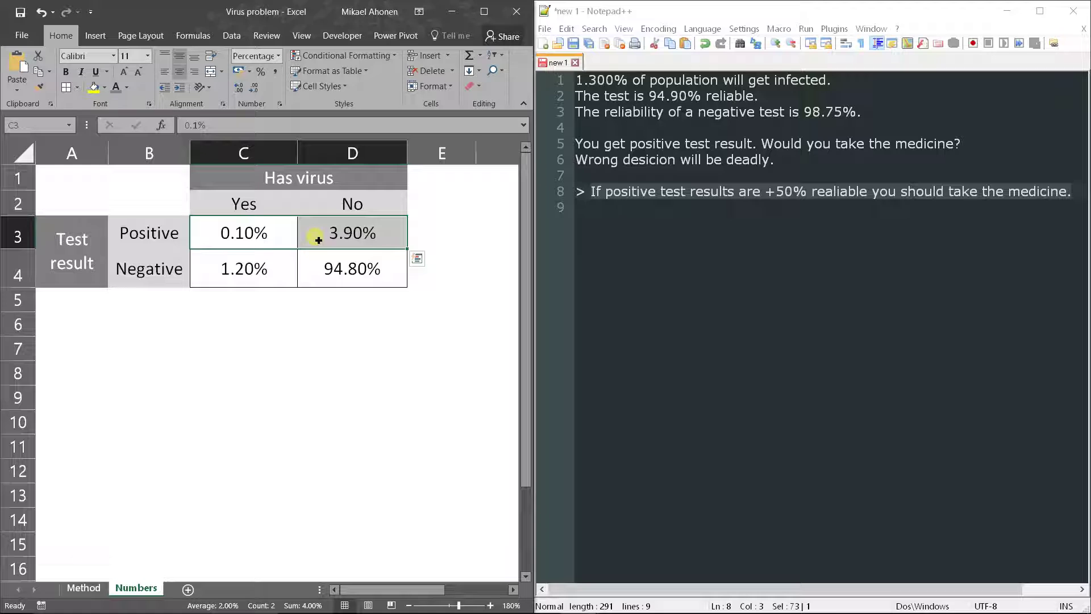
{"action": "left_click", "coordinate": [258, 233]}
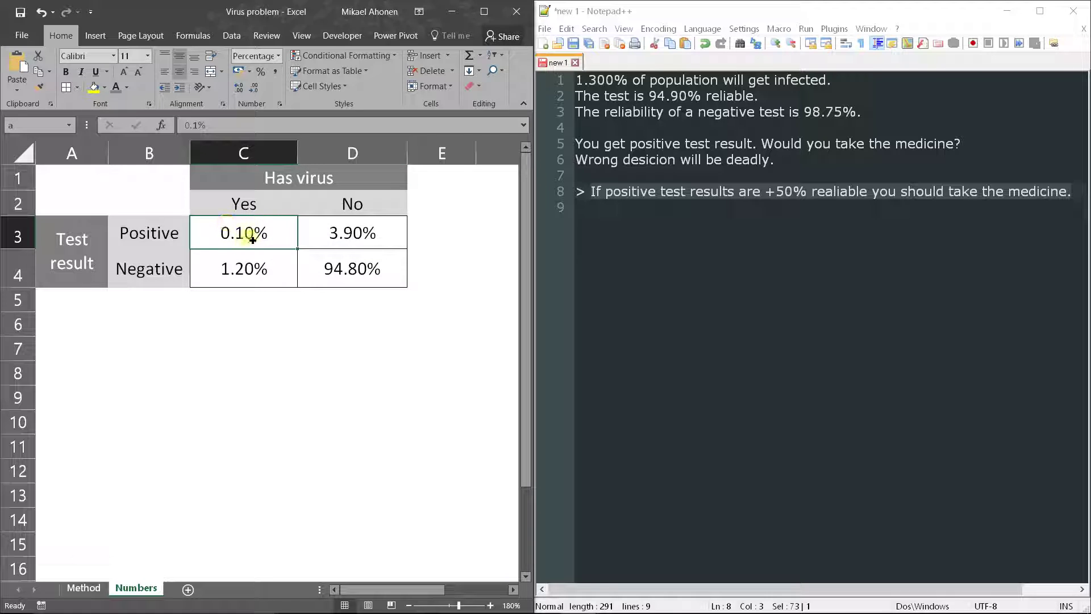
{"action": "left_click", "coordinate": [363, 233]}
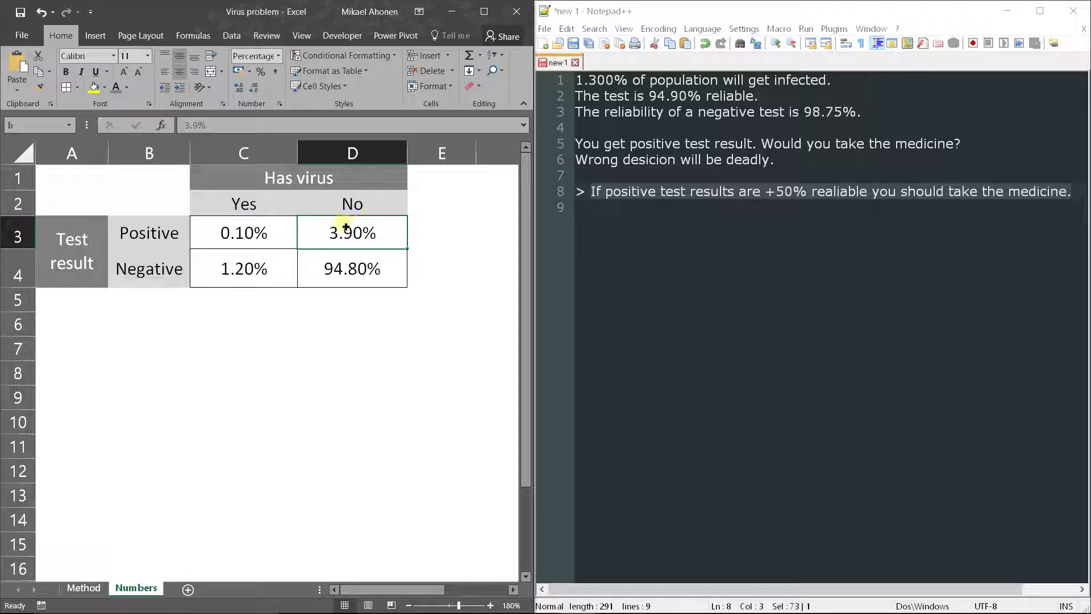
{"action": "left_click", "coordinate": [266, 239]}
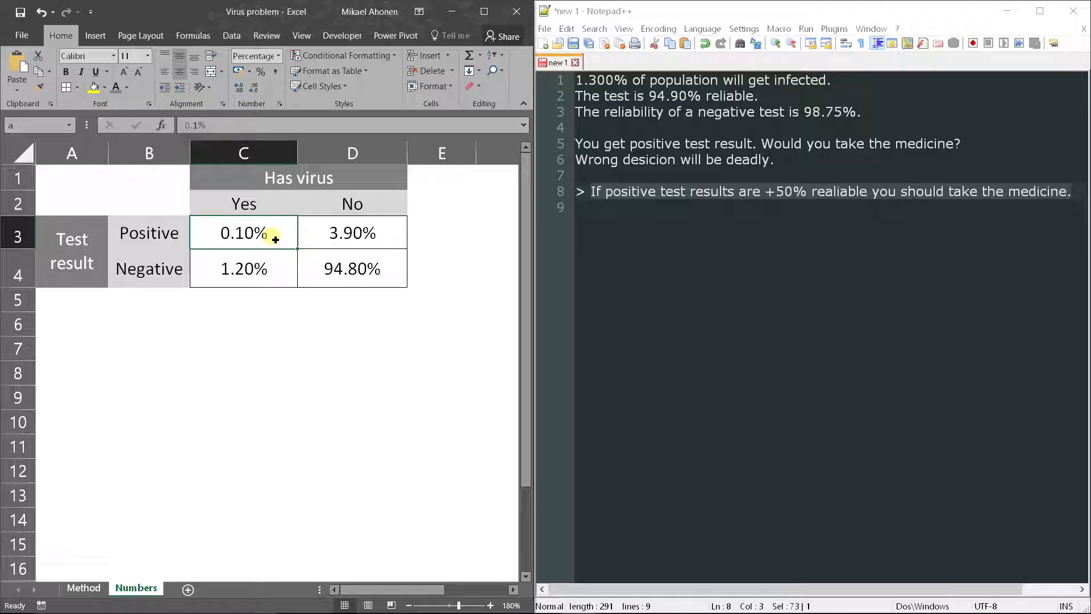
{"action": "left_click_drag", "start_coordinate": [277, 241], "coordinate": [340, 237]}
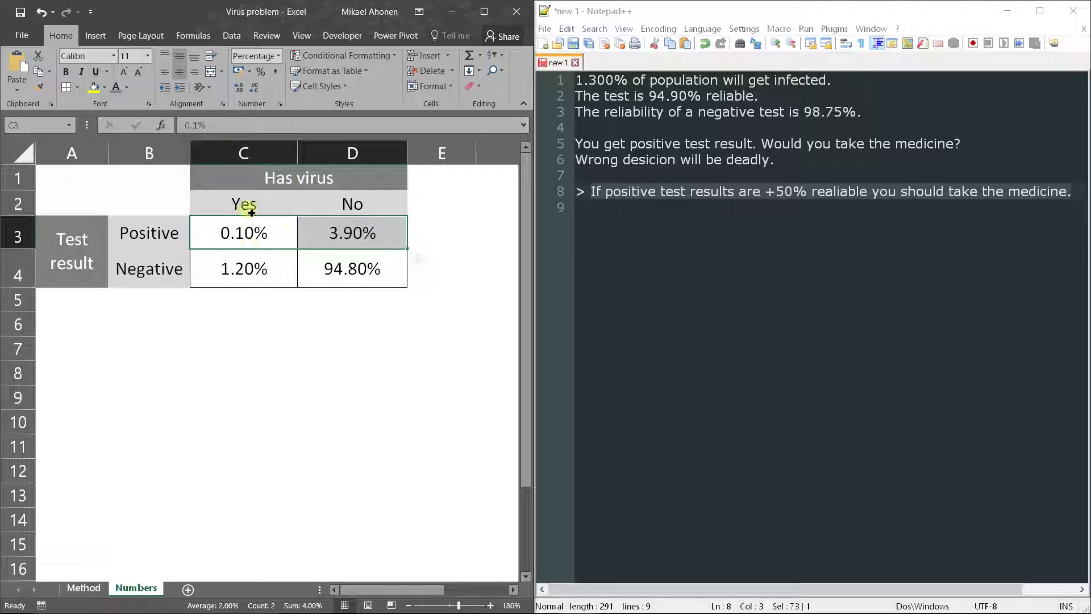
On the Method sheet, uncover equation 5, a / (a + b) = 2.5%, and select positive cells A and B.
{"action": "left_click", "coordinate": [79, 586]}
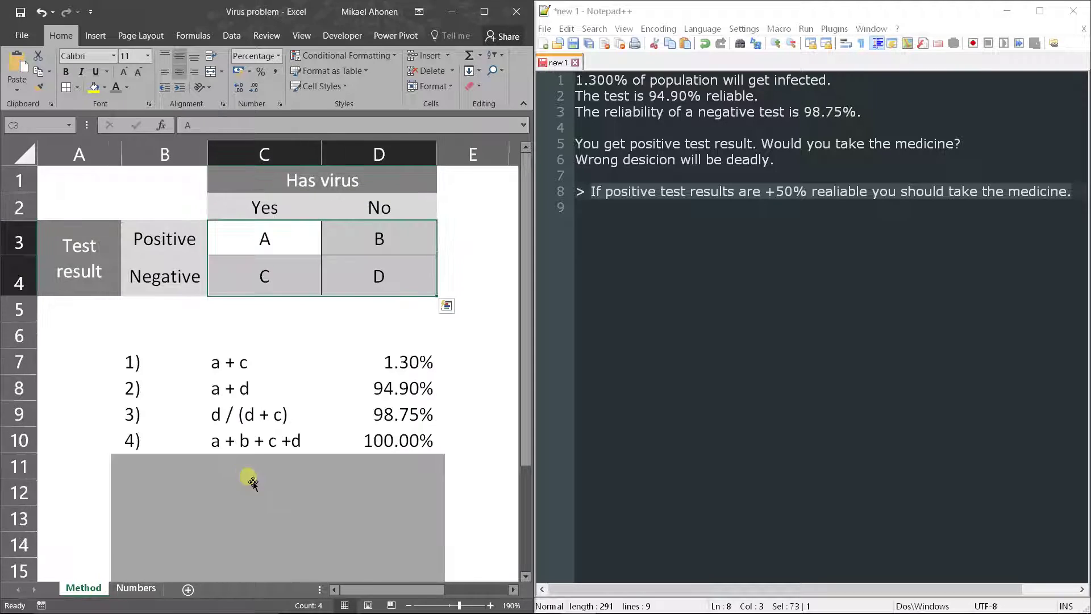
{"action": "left_click_drag", "start_coordinate": [249, 480], "coordinate": [238, 512]}
{"action": "left_click", "coordinate": [463, 510]}
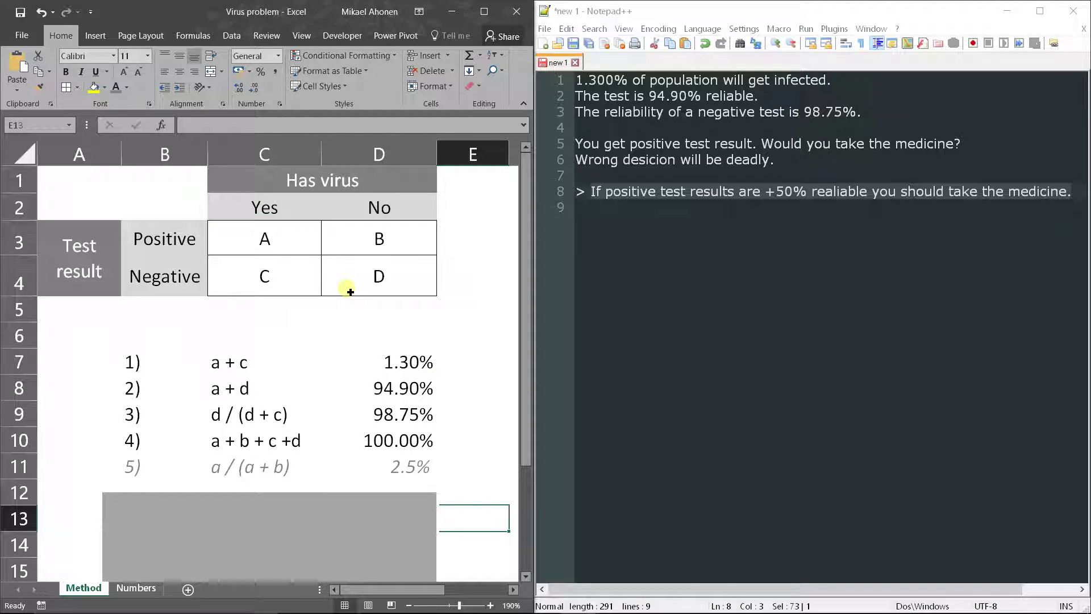
{"action": "left_click_drag", "start_coordinate": [267, 242], "coordinate": [374, 240]}
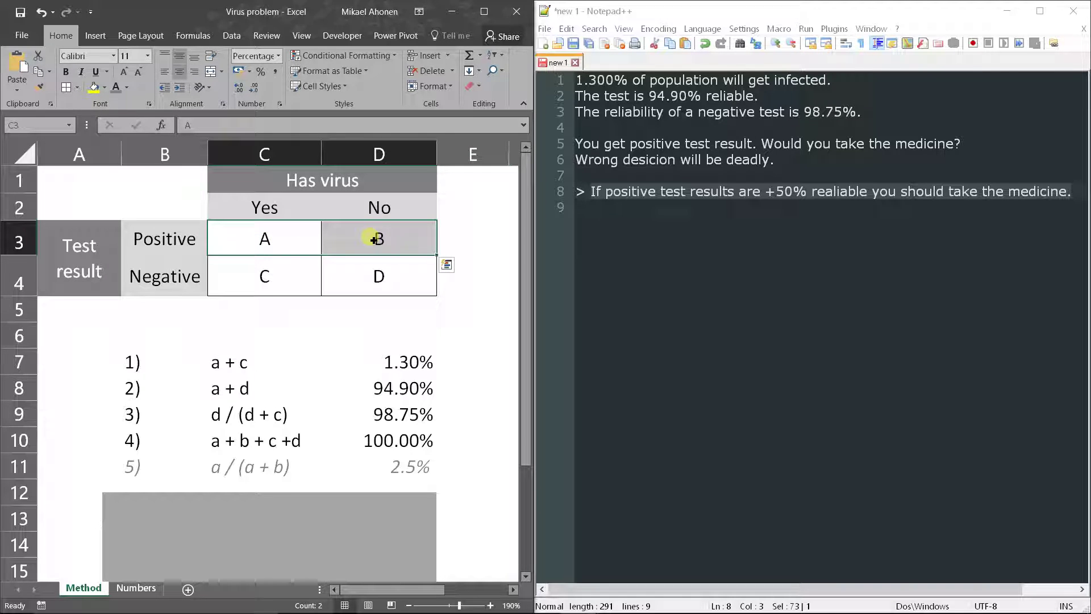